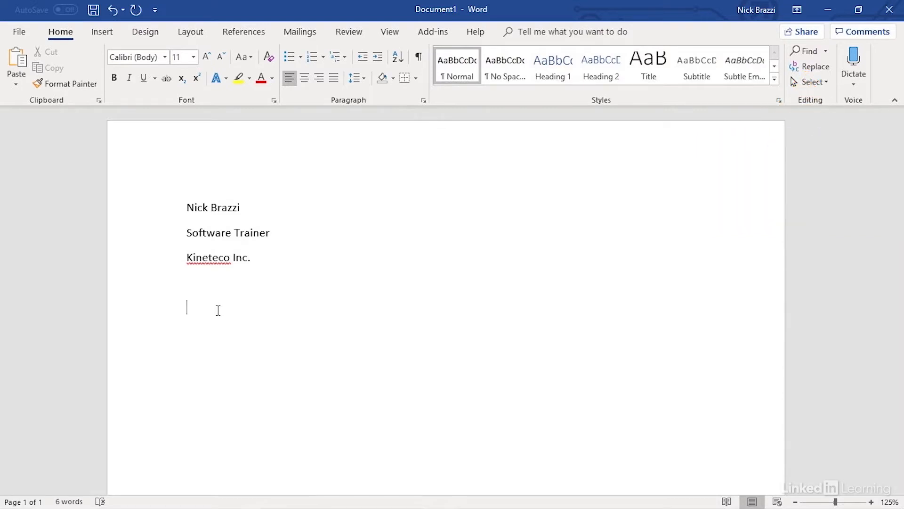
# - Add the flagged company name Kineteco to the spelling dictionary
pyautogui.rightClick(203, 257)
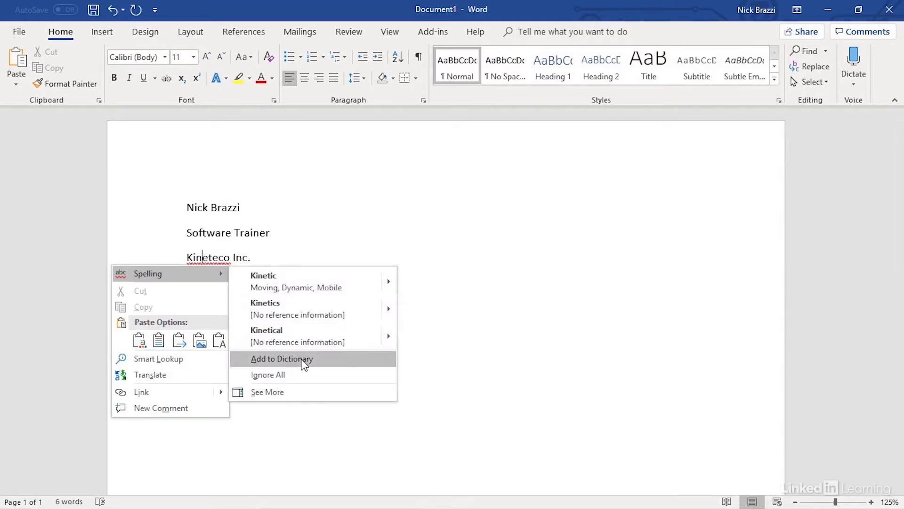
pyautogui.click(282, 359)
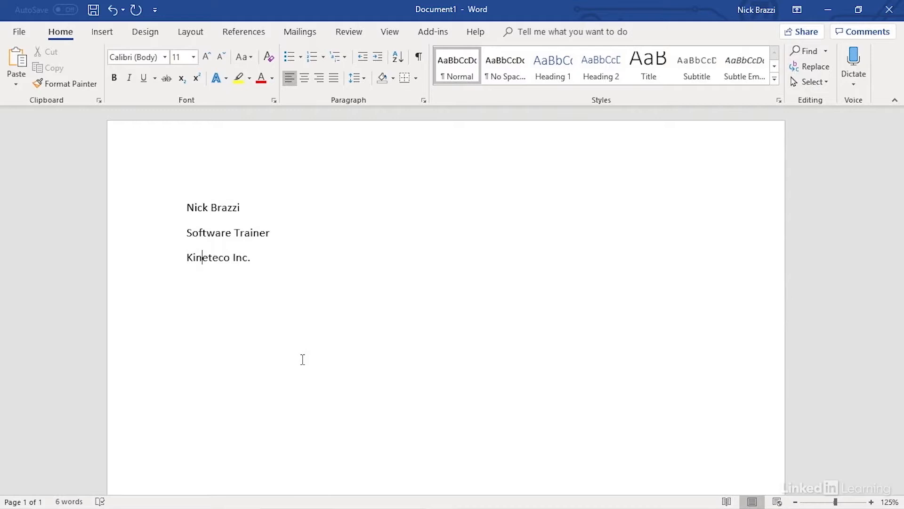
# - Open the word list of the default custom dictionary, RoamingCustom.dic, from the proofing options
pyautogui.click(19, 32)
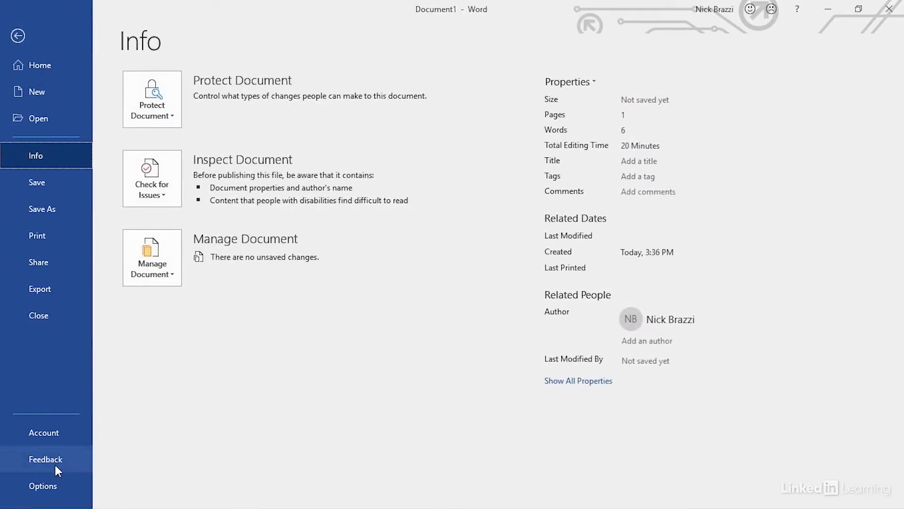
pyautogui.click(49, 484)
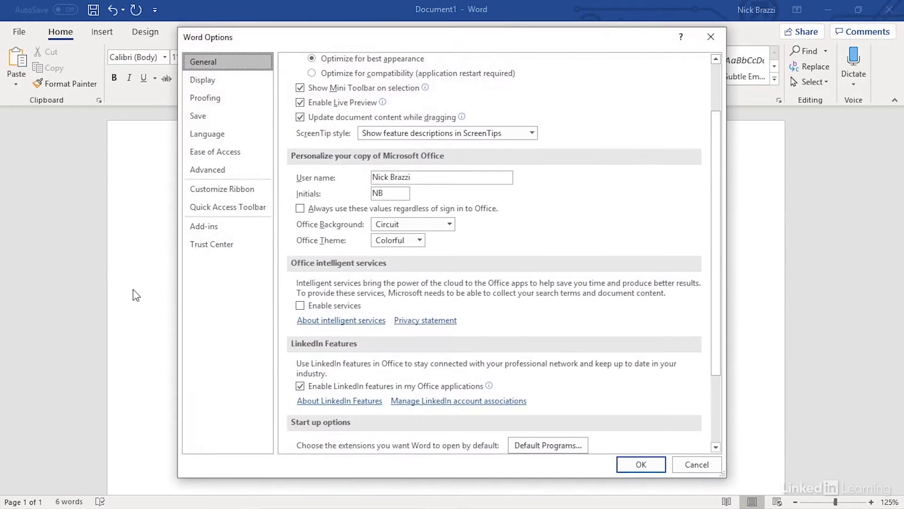
pyautogui.click(212, 101)
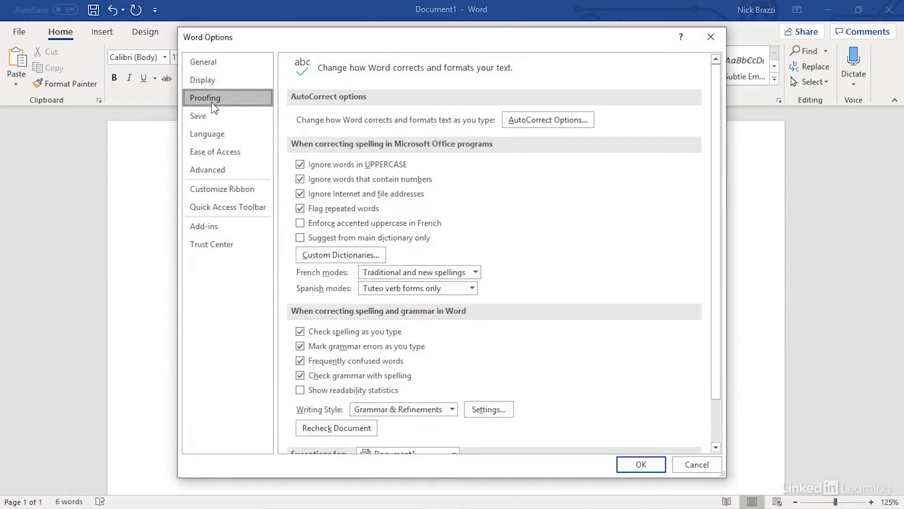
pyautogui.click(325, 255)
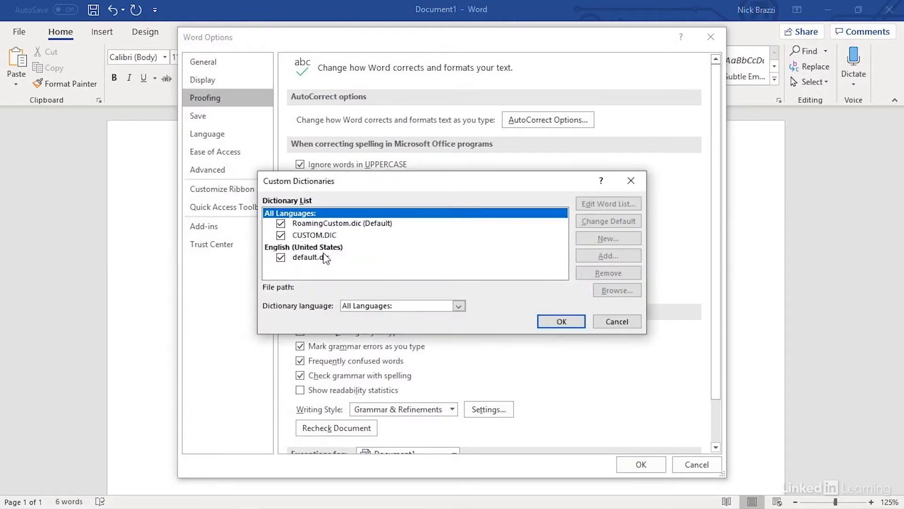
pyautogui.click(350, 235)
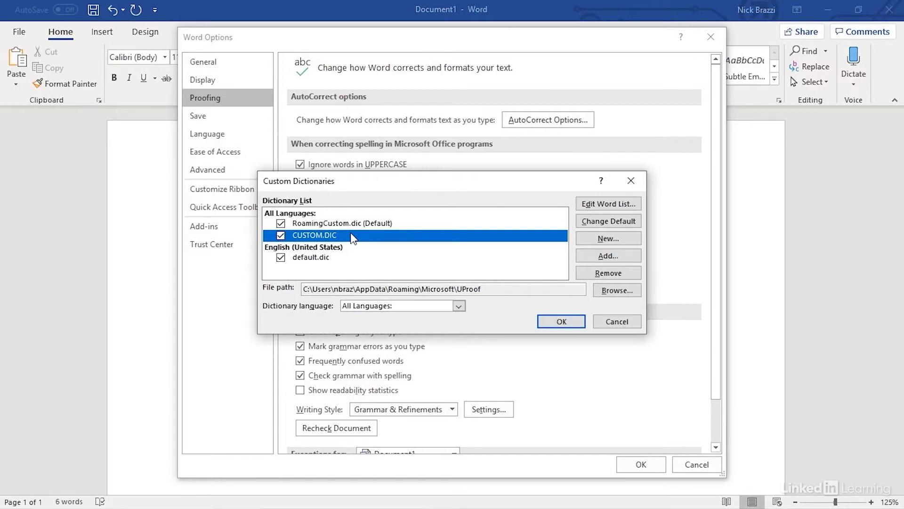
pyautogui.click(372, 225)
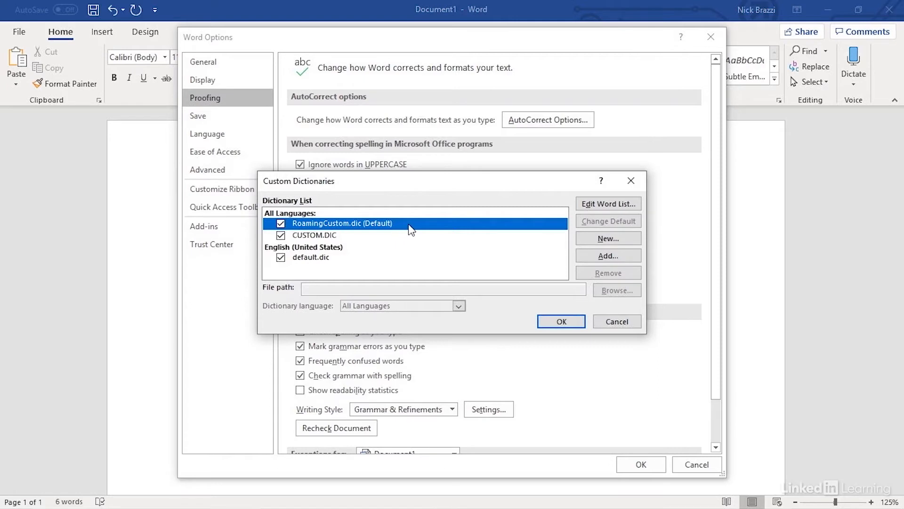
pyautogui.click(604, 207)
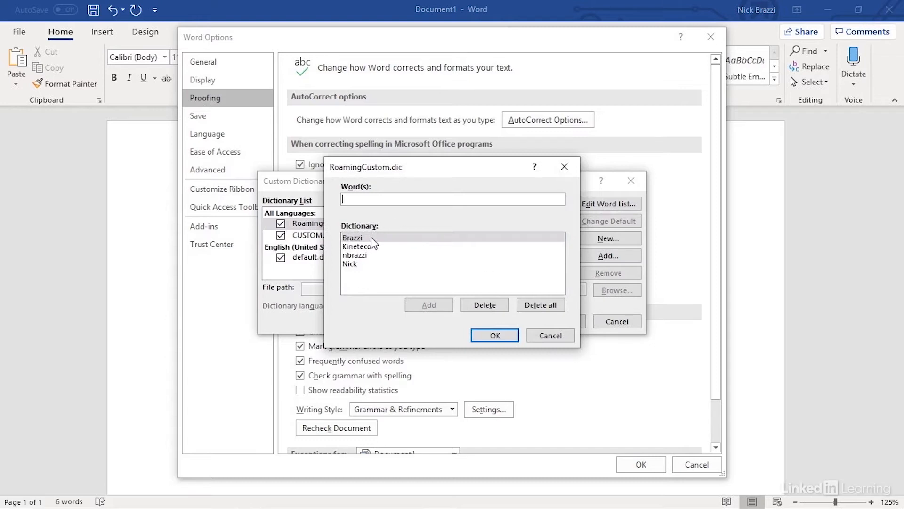
# - Add the word Twotrees to the RoamingCustom.dic word list
pyautogui.click(385, 247)
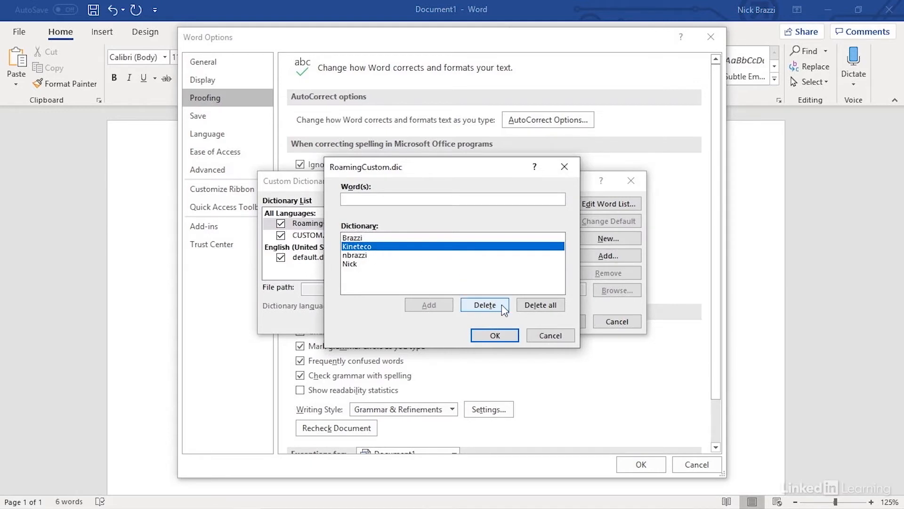
pyautogui.click(355, 198)
pyautogui.write('Two')
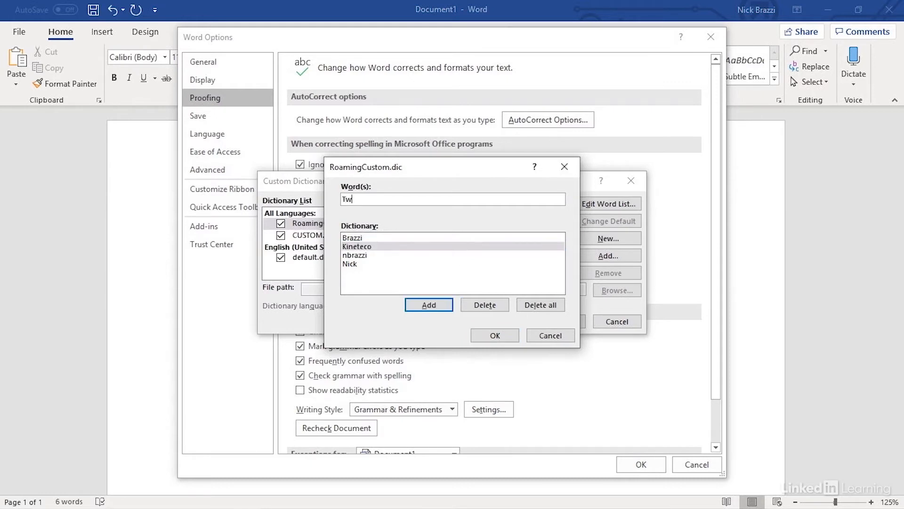
pyautogui.write('trees')
pyautogui.click(429, 305)
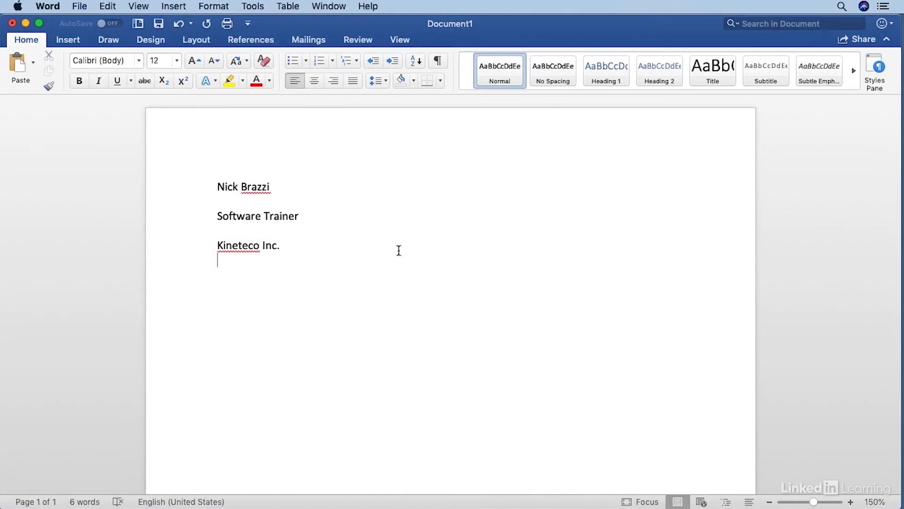
# - In Word for Mac, add the flagged surname on the document's first line to the spelling dictionary
pyautogui.rightClick(255, 191)
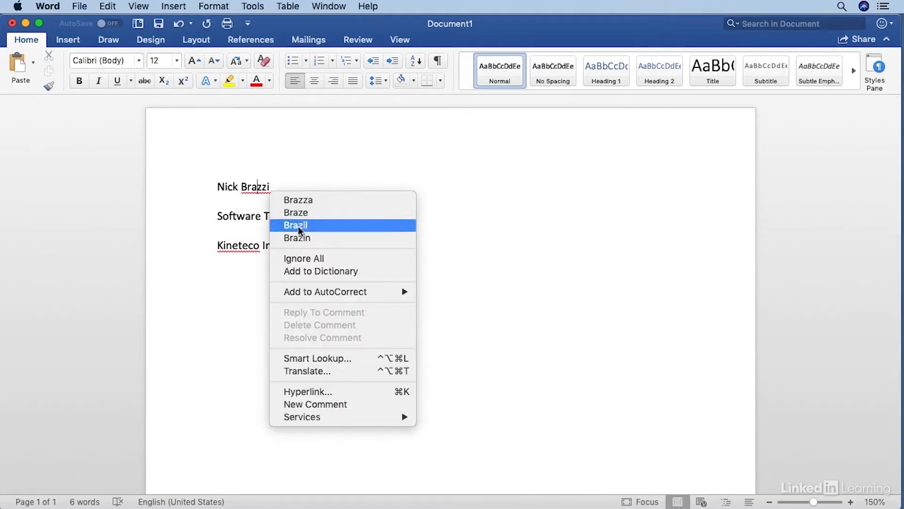
pyautogui.click(336, 272)
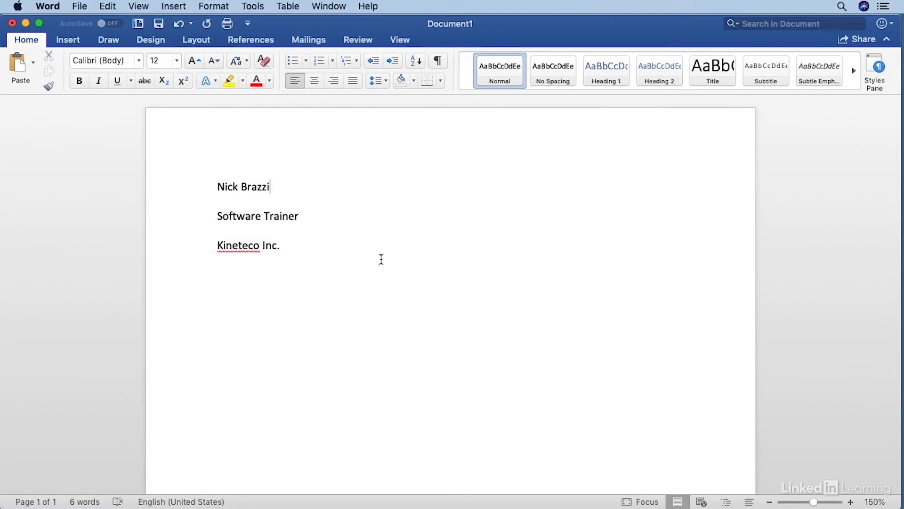
# - Open Custom Dictionary for editing from the spelling preferences, allowing spell check to turn off and using Unicode (UTF-16) encoding
pyautogui.click(48, 8)
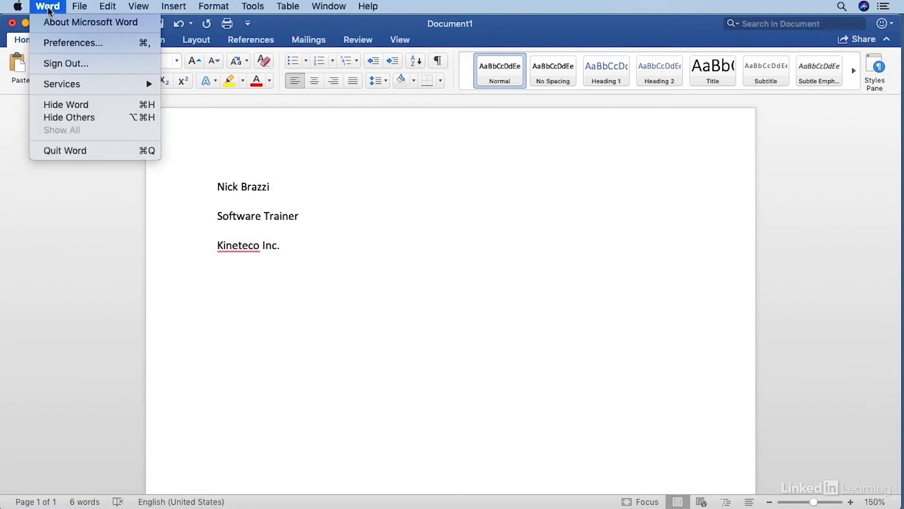
pyautogui.click(69, 47)
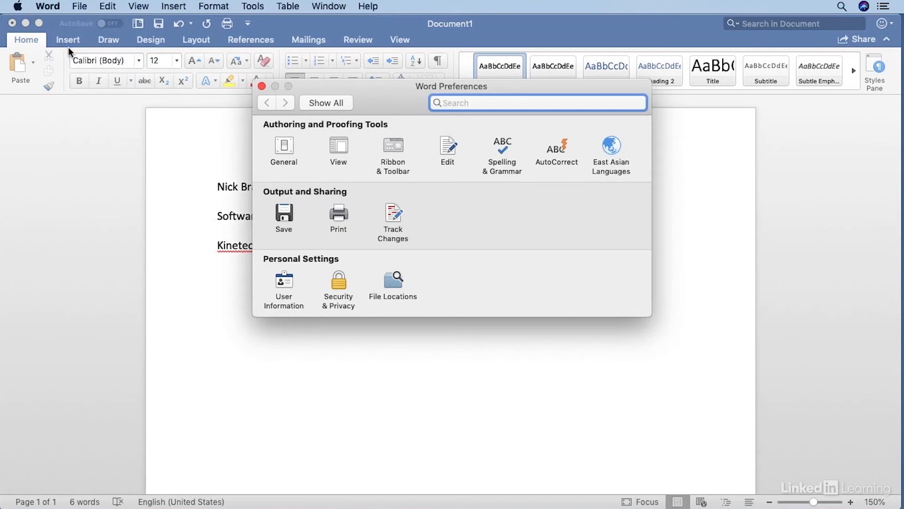
pyautogui.click(495, 164)
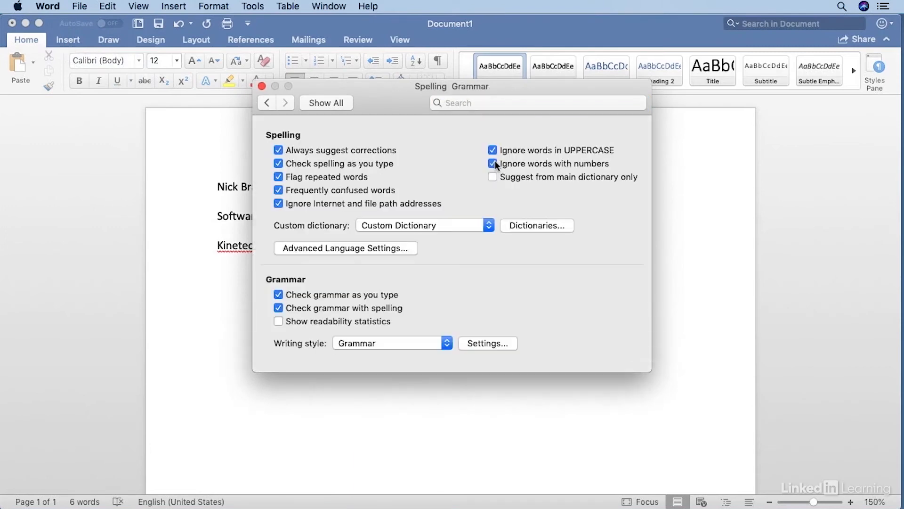
pyautogui.click(546, 224)
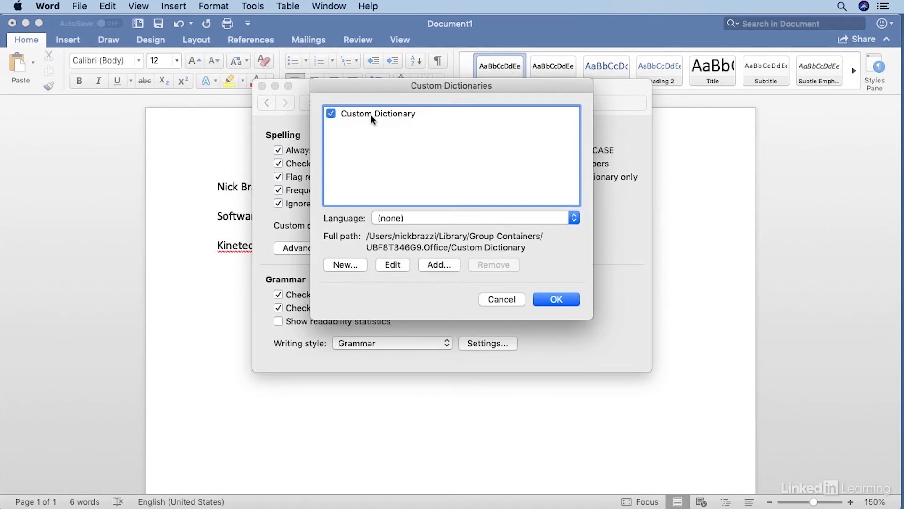
pyautogui.click(400, 266)
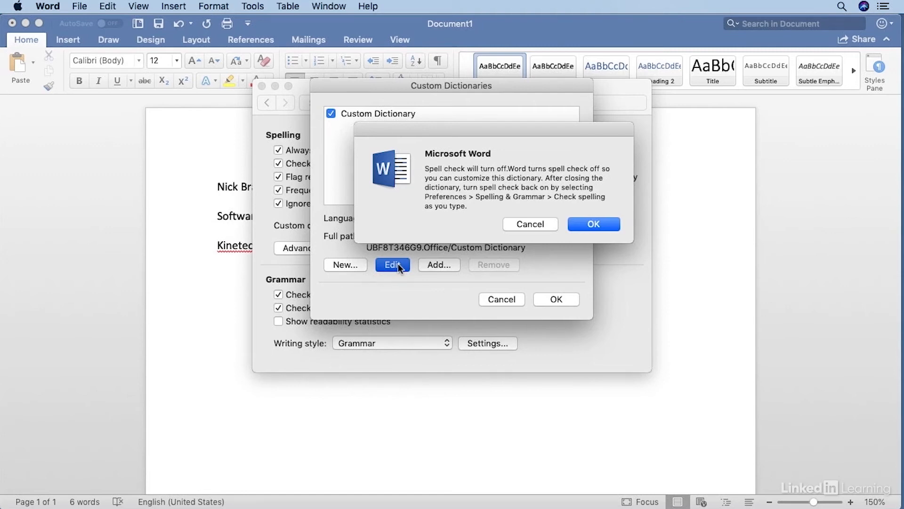
pyautogui.click(592, 226)
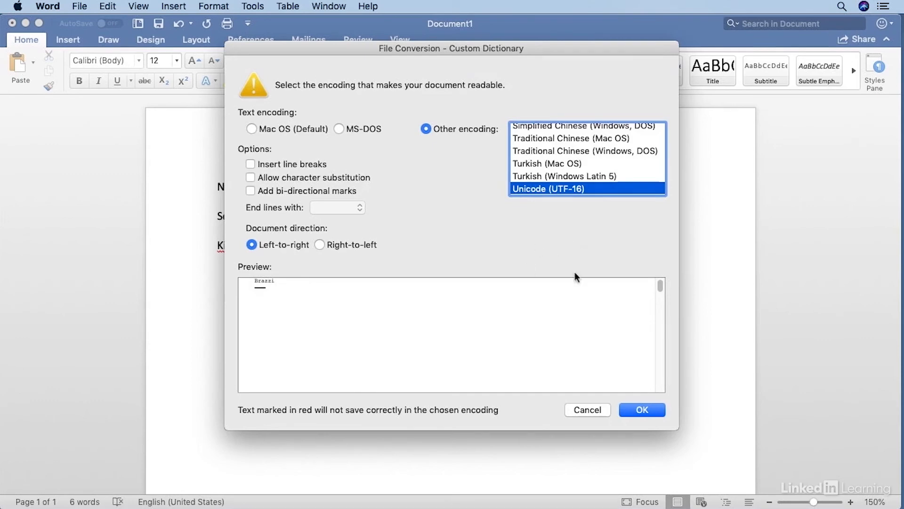
pyautogui.click(642, 410)
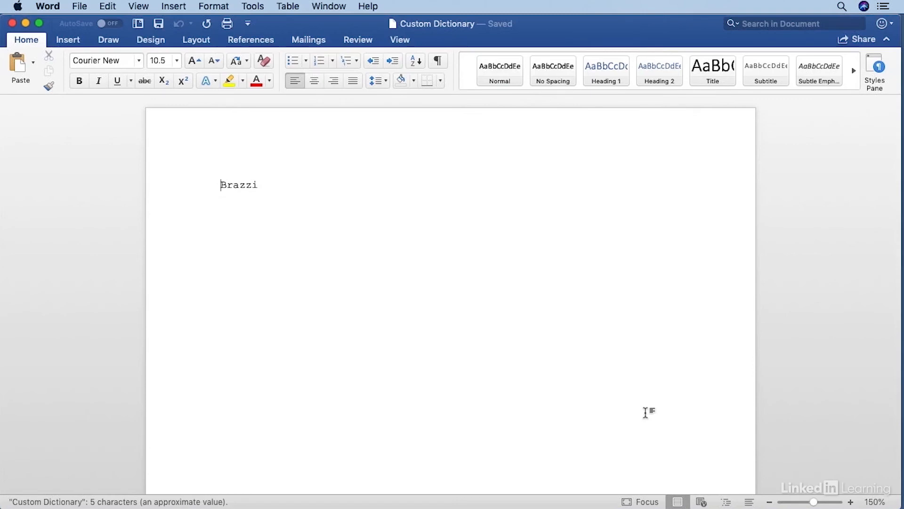
# - Add the word Twotrees on a new line below the existing entry in the Custom Dictionary file
pyautogui.click(281, 184)
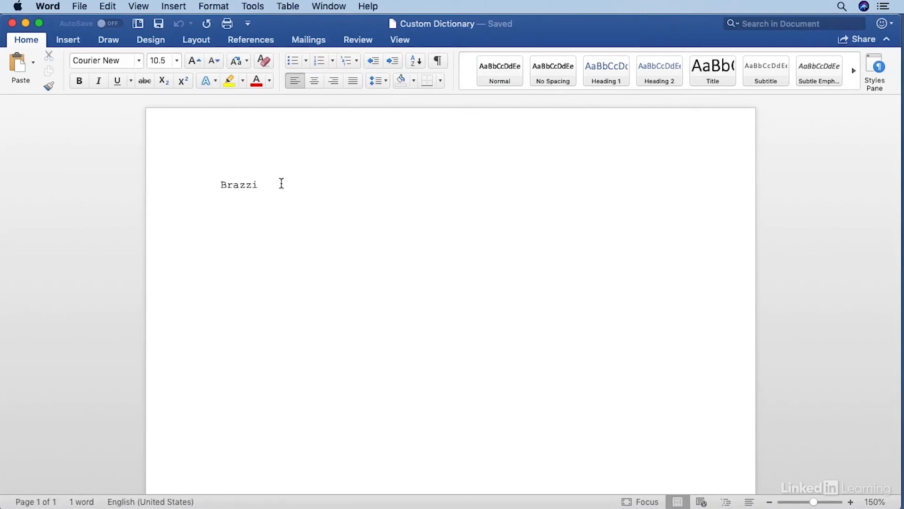
pyautogui.press('Return')
pyautogui.write('Two')
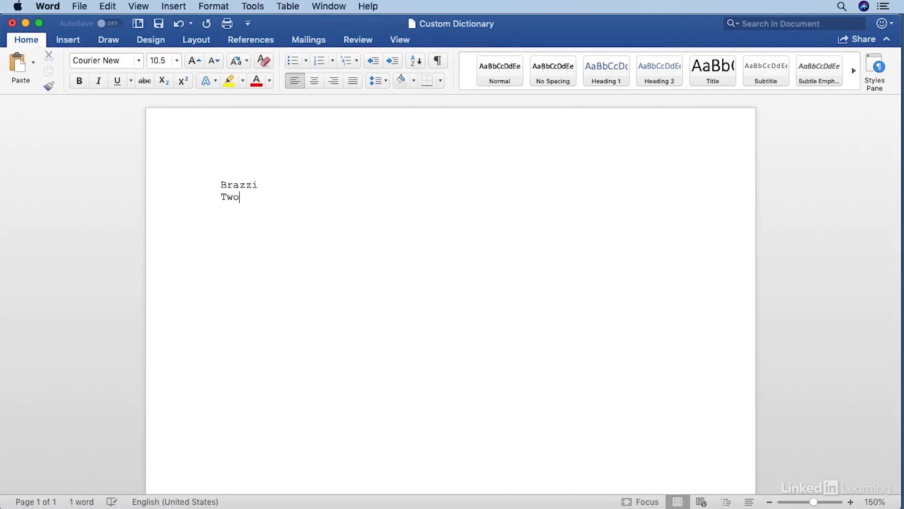
pyautogui.write('trees')
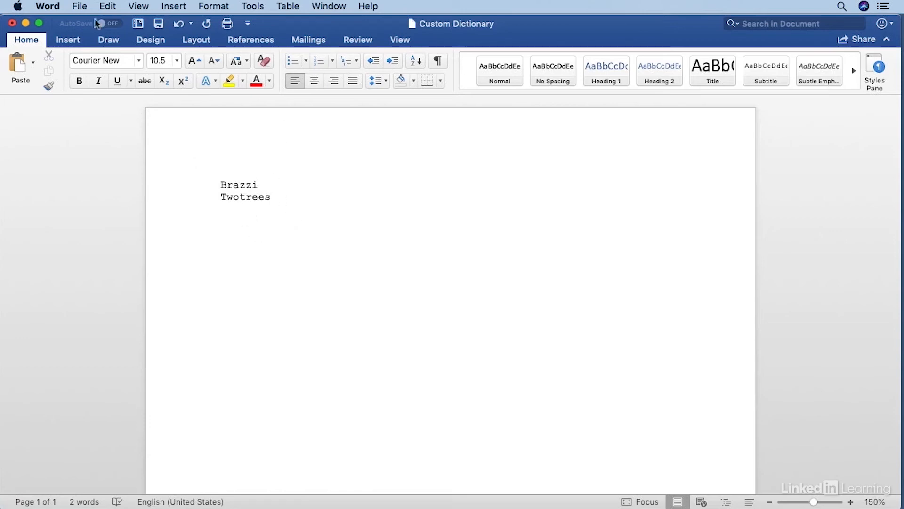
# - Save the Custom Dictionary file in plain text format and close it
pyautogui.click(81, 6)
pyautogui.click(106, 90)
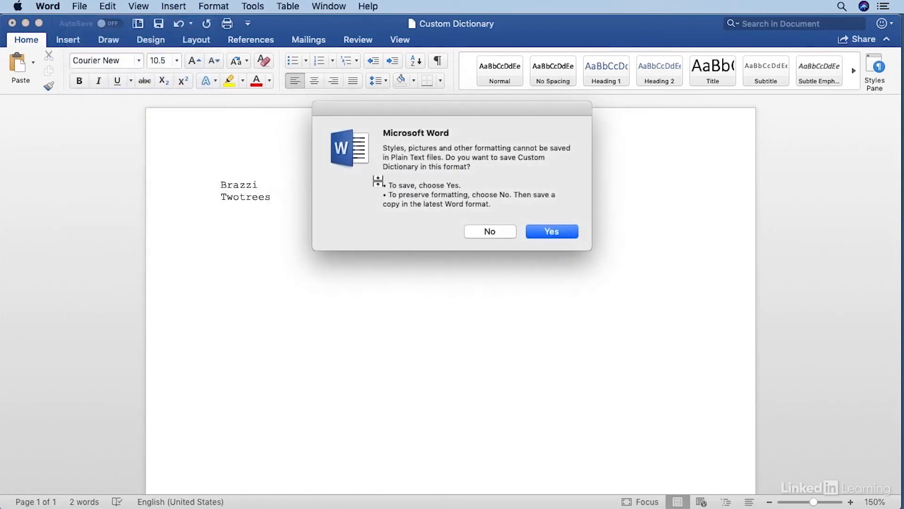
pyautogui.click(548, 231)
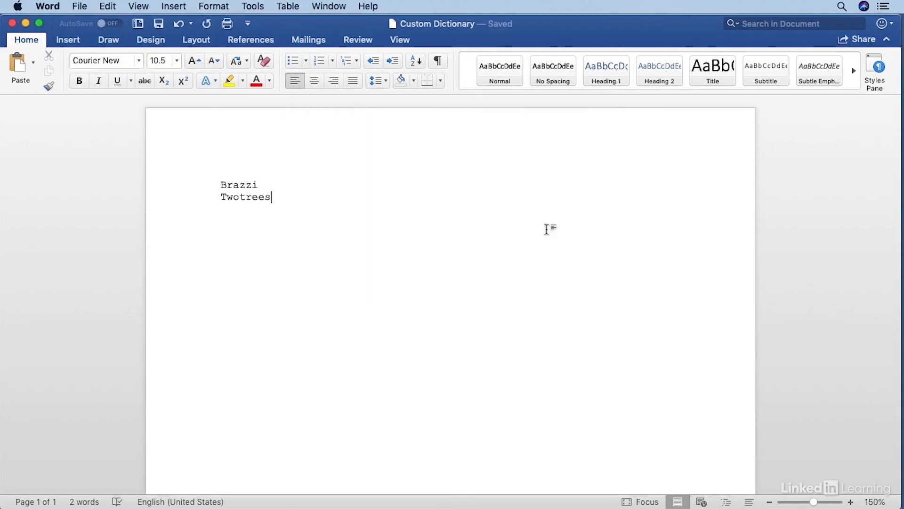
pyautogui.click(12, 22)
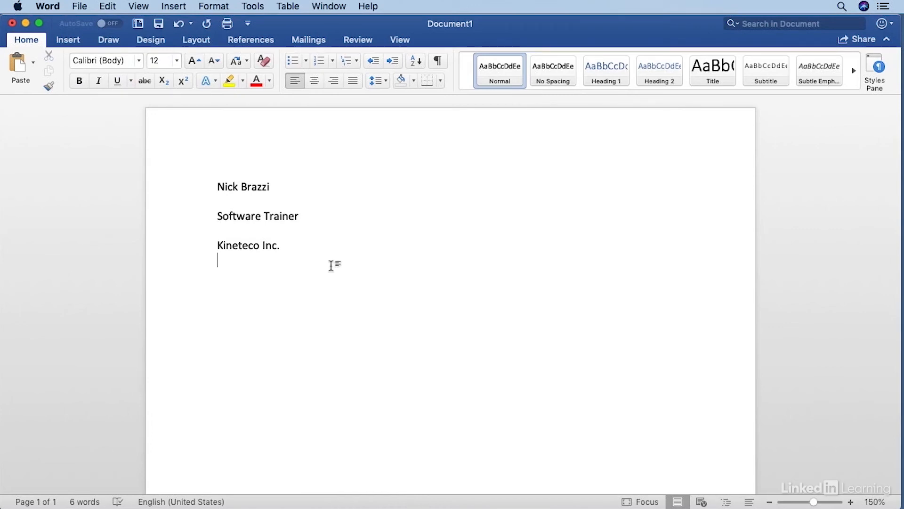
# - Turn "Check spelling as you type" back on in the Spelling & Grammar preferences and close them
pyautogui.click(47, 6)
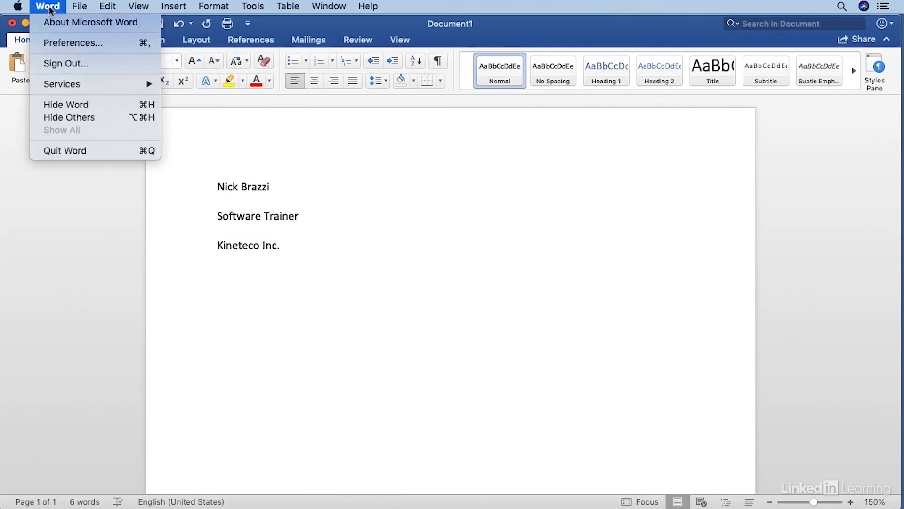
pyautogui.click(58, 44)
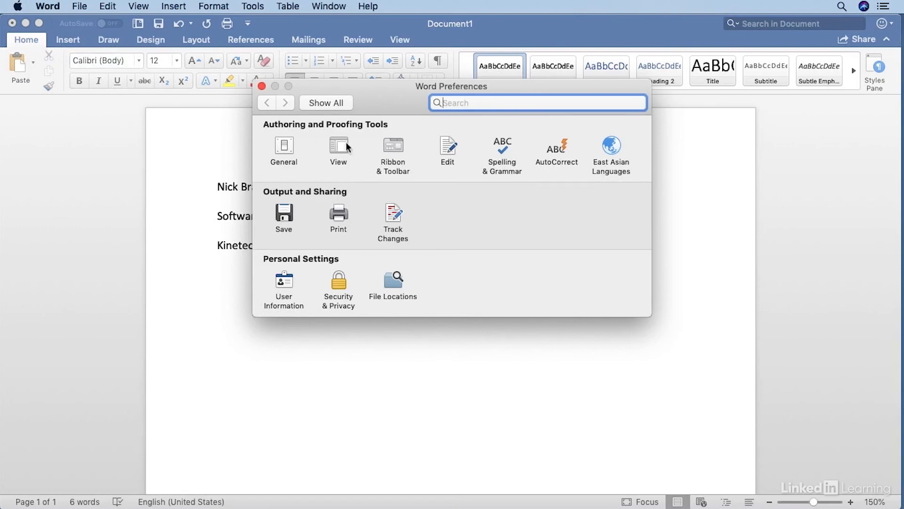
pyautogui.click(504, 149)
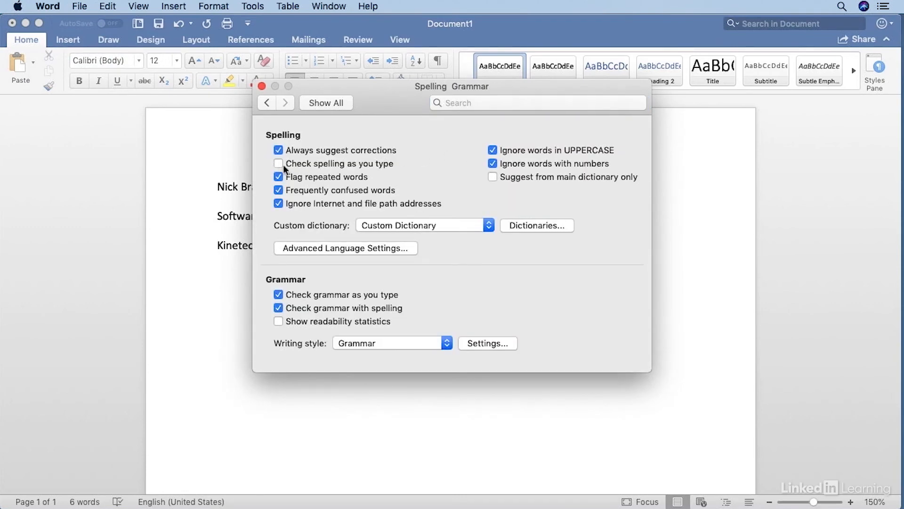
pyautogui.click(261, 87)
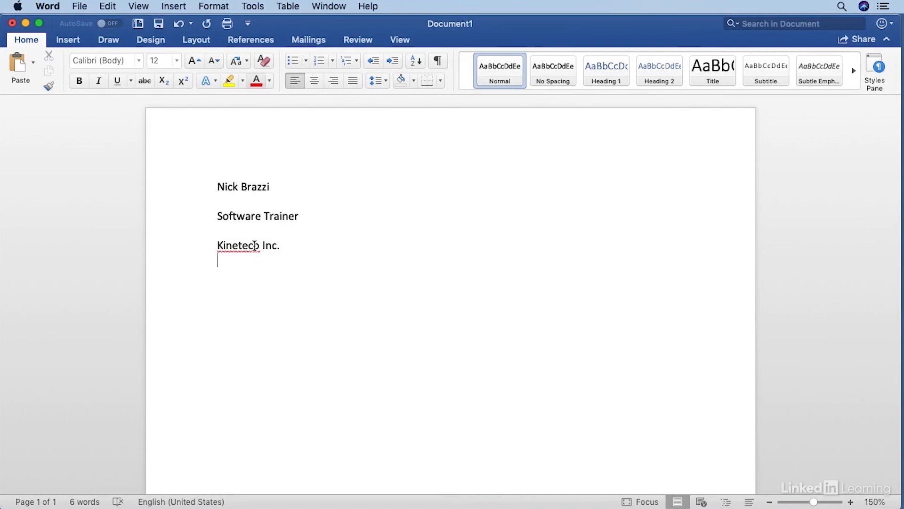
# - Enter Twotrees on a new line below the company name to test the dictionary entry
pyautogui.press('Return')
pyautogui.write('Twotrees')
pyautogui.press('Return')
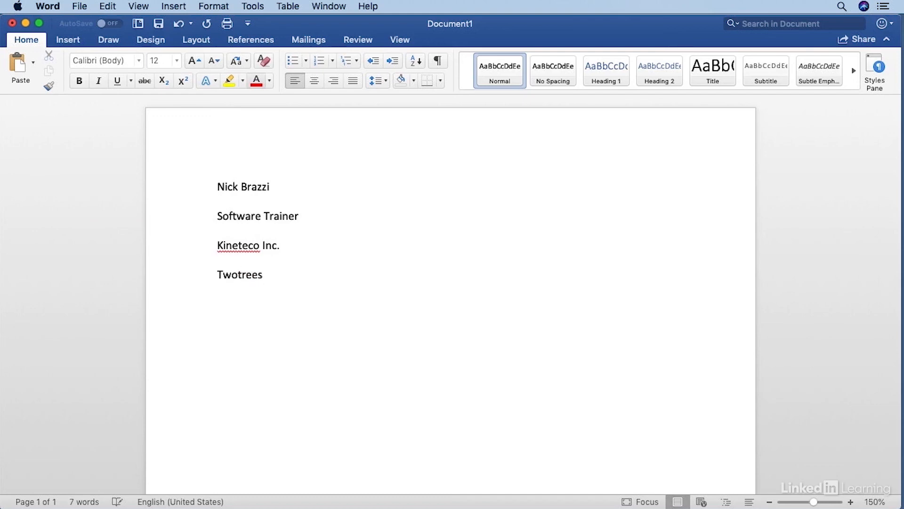